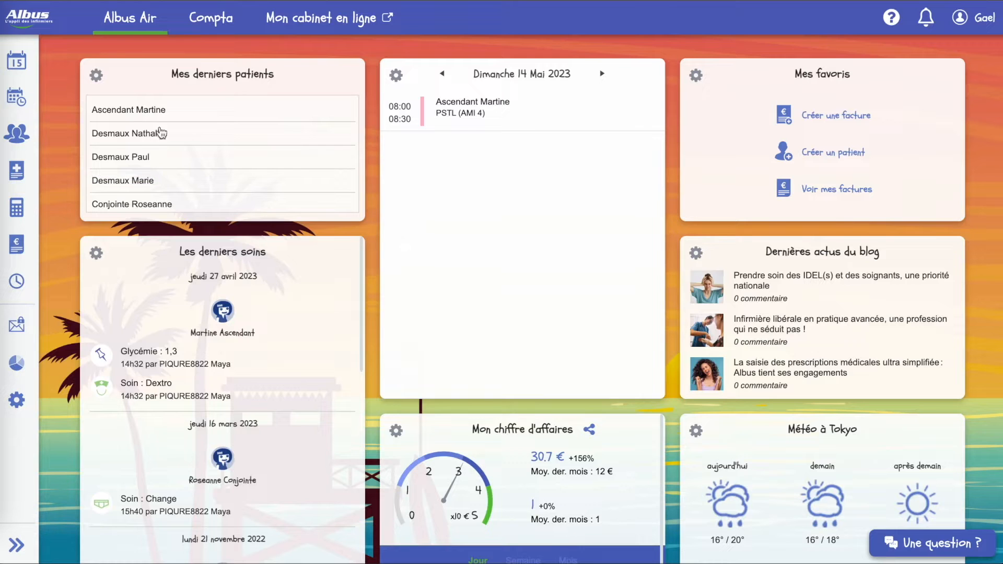
- Show the May 2023 monthly planning, then switch to the patient list
left_click(20, 103)
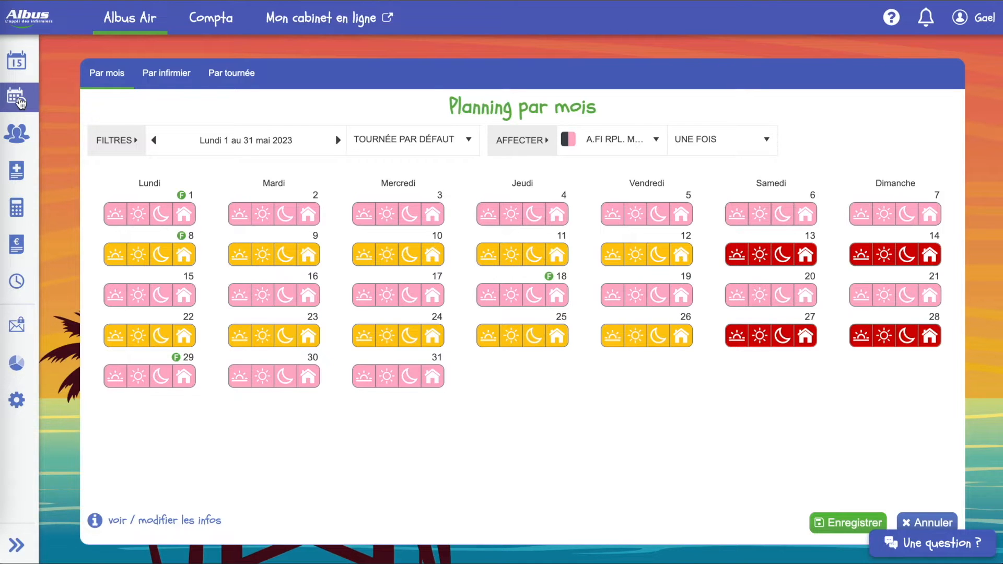
left_click(21, 134)
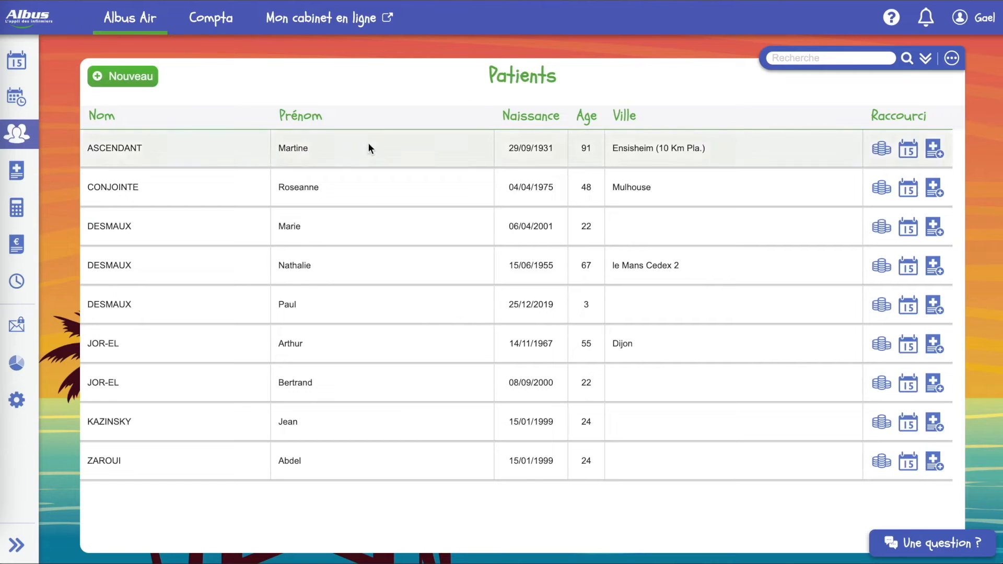
left_click(397, 146)
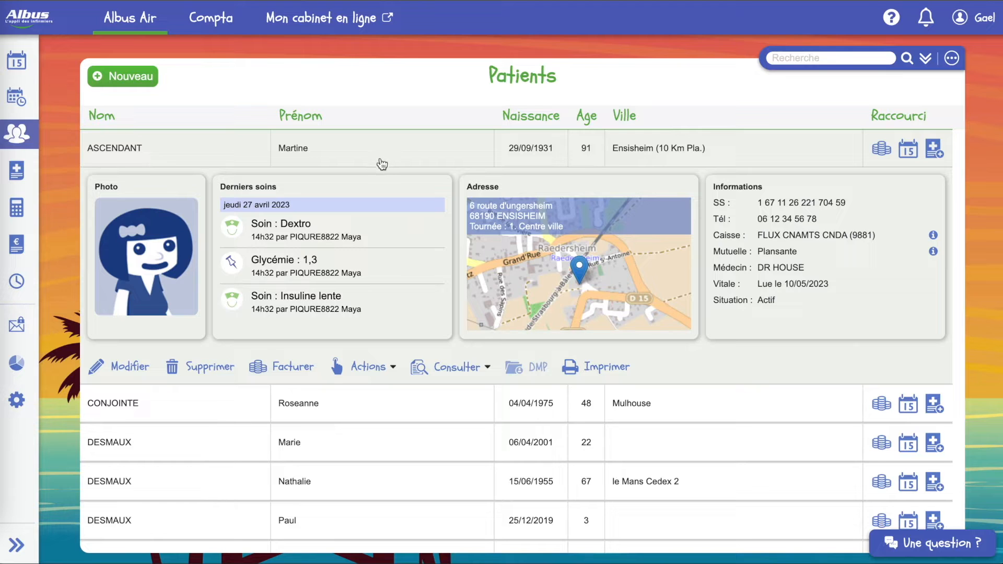
left_click(449, 366)
left_click(461, 357)
left_click(454, 368)
left_click(462, 522)
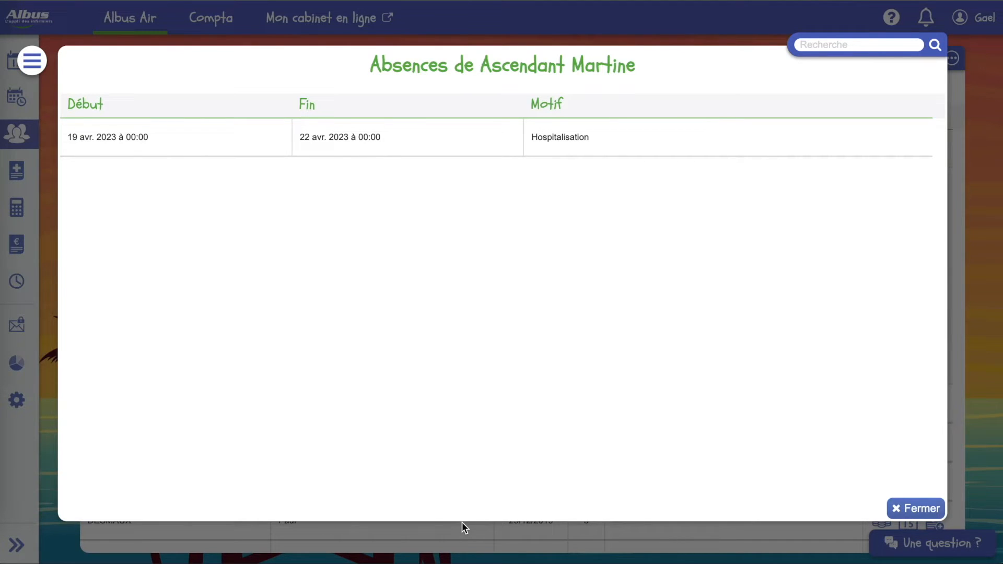
left_click(919, 506)
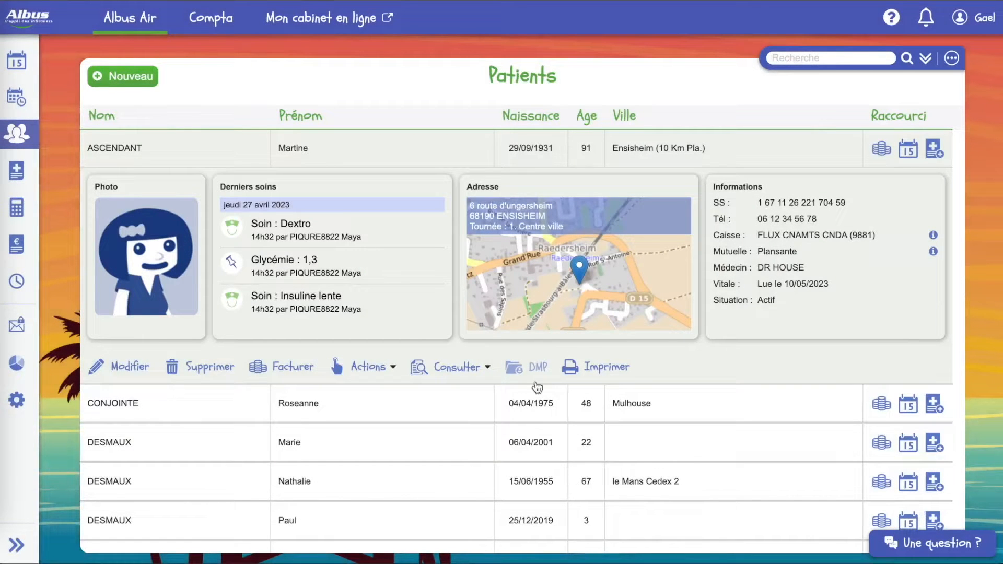
left_click(388, 367)
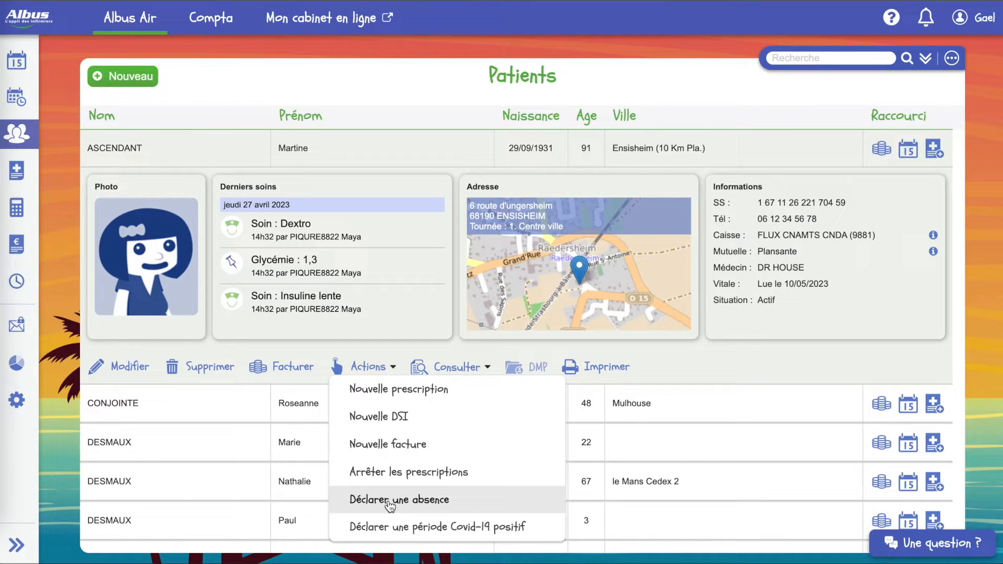
left_click(460, 367)
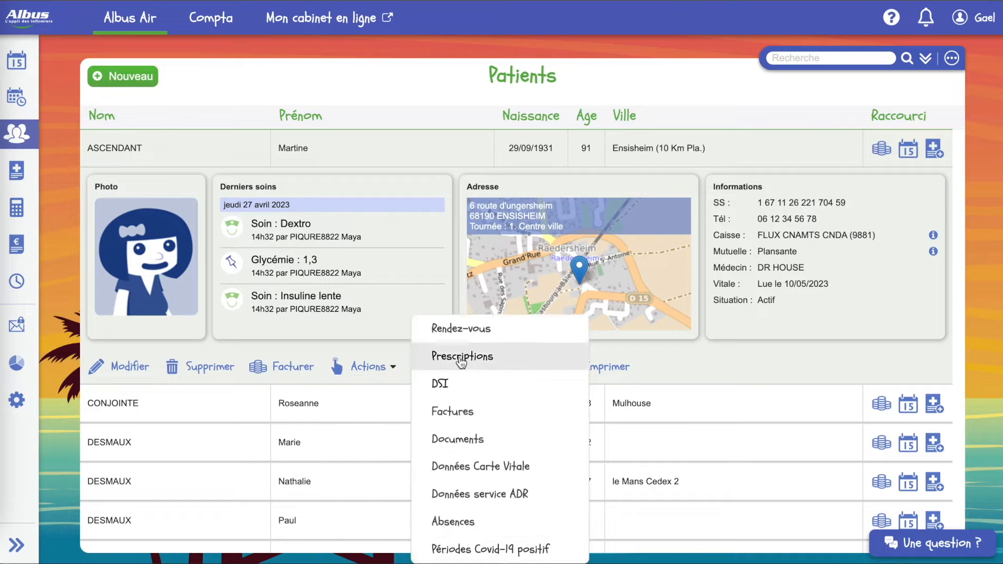
mouse_move(418, 371)
left_click(491, 331)
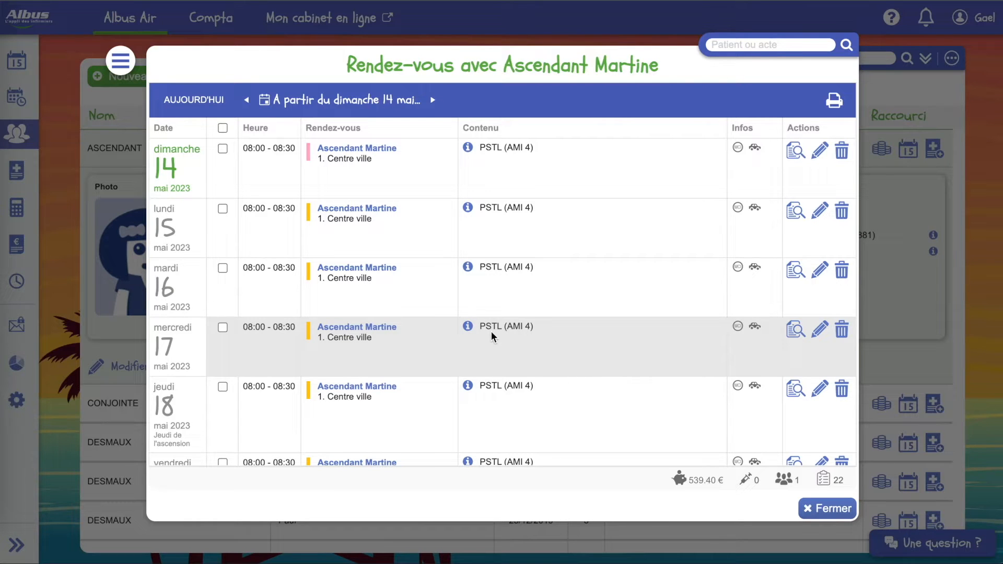
- List the patient's appointments from 1 May 2023, review them, then close the list
left_click(302, 101)
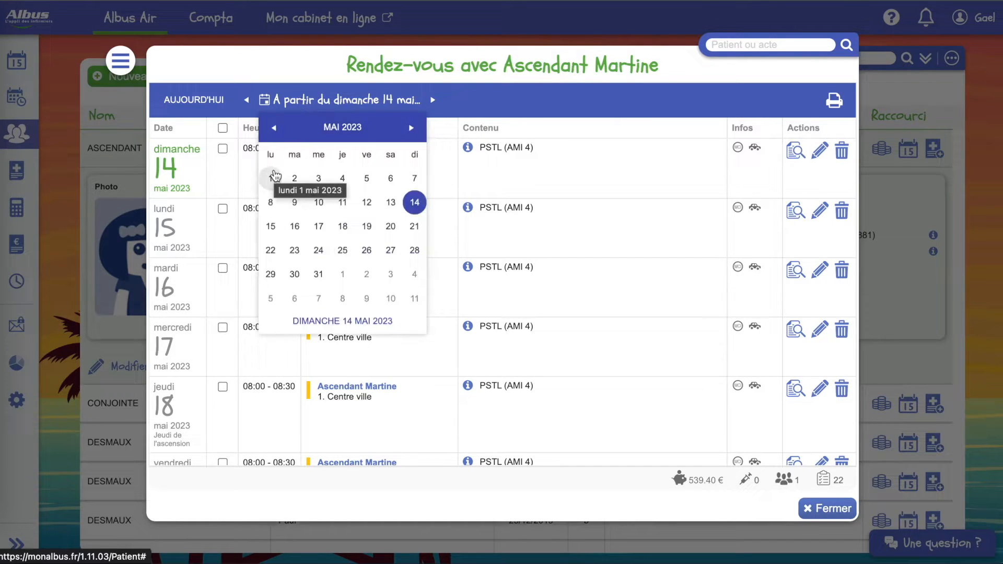
left_click(274, 178)
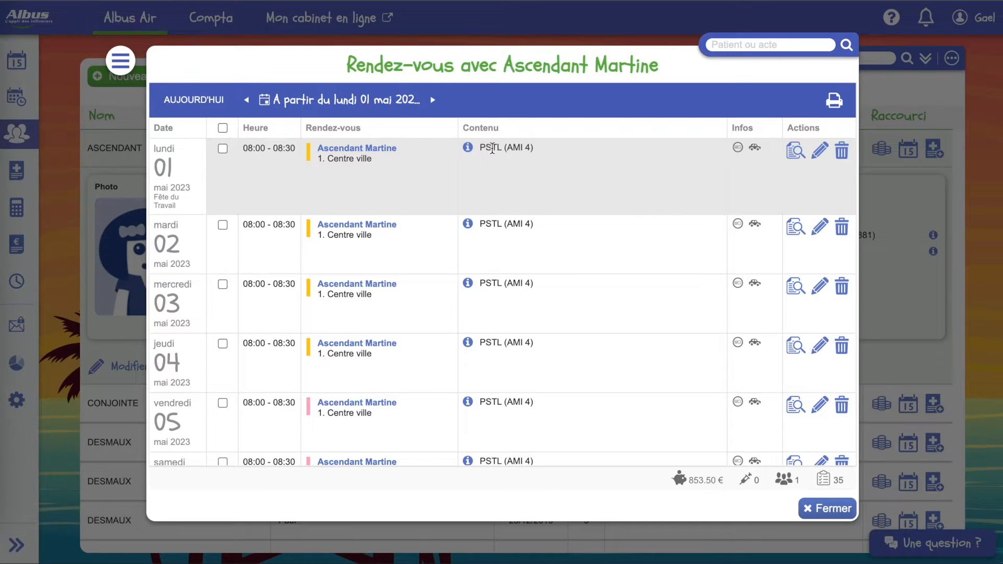
mouse_move(469, 151)
mouse_move(736, 149)
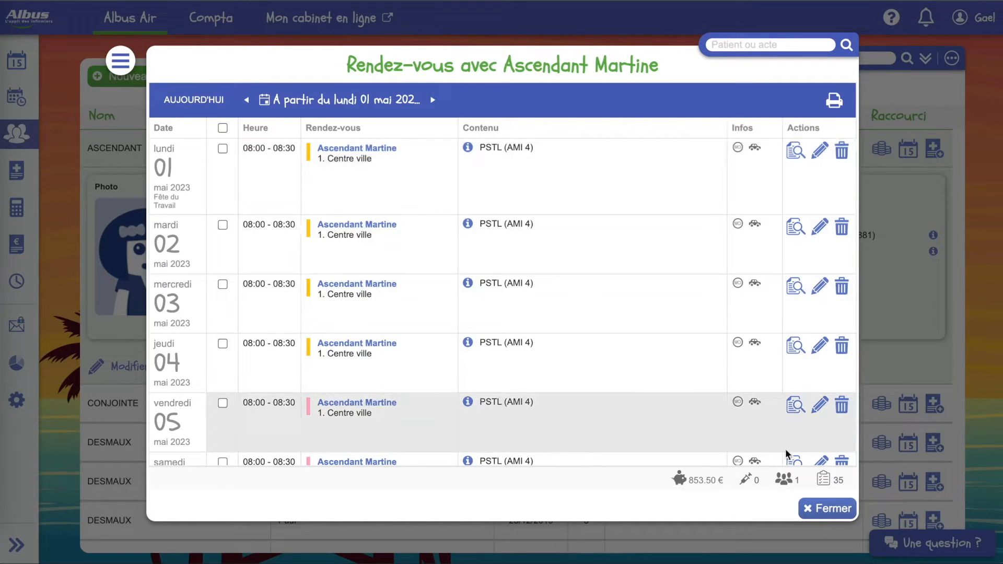
left_click(820, 515)
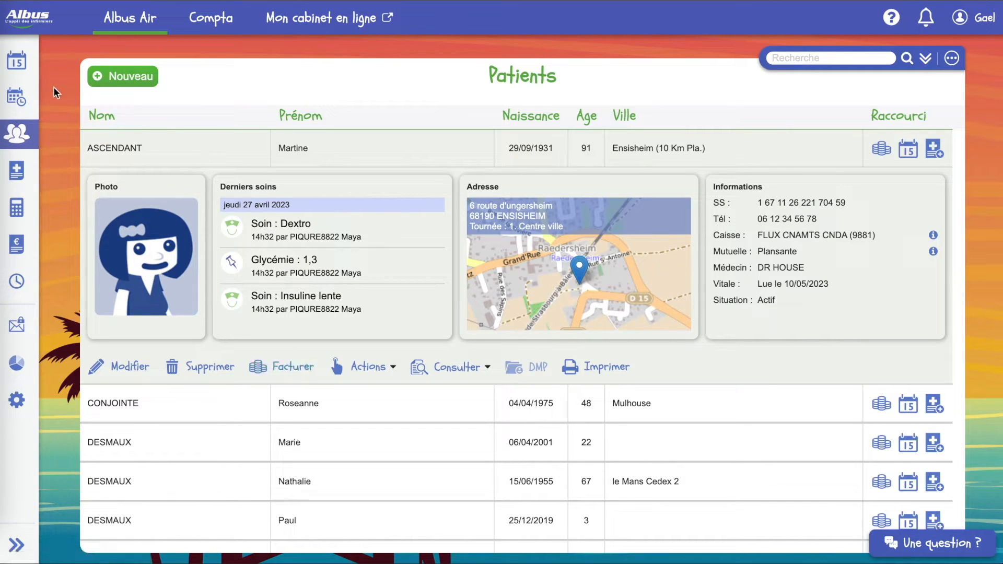
- Show the Agenda for Sunday 14 May 2023 and glance at the PSTL appointment's options
left_click(25, 75)
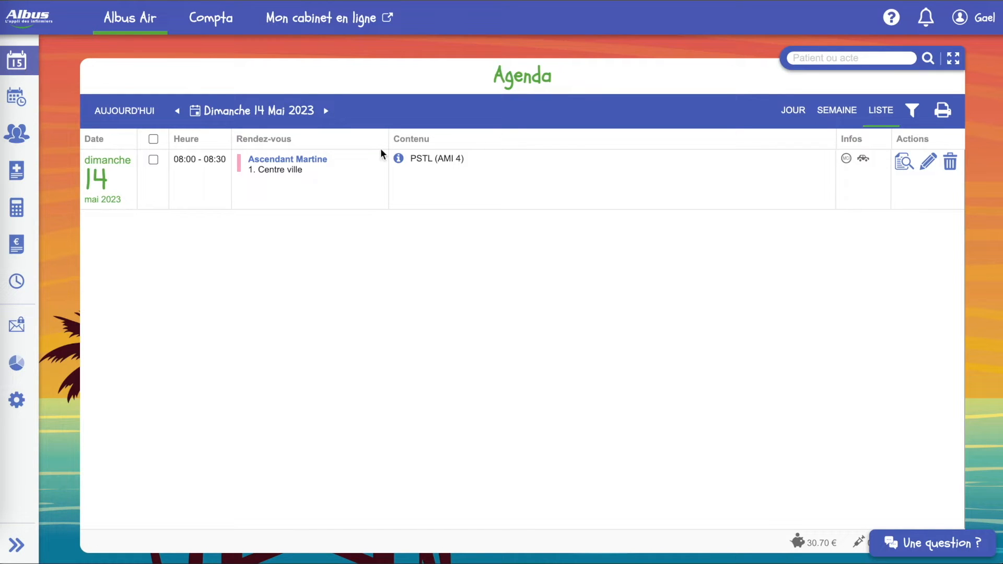
left_click(927, 166)
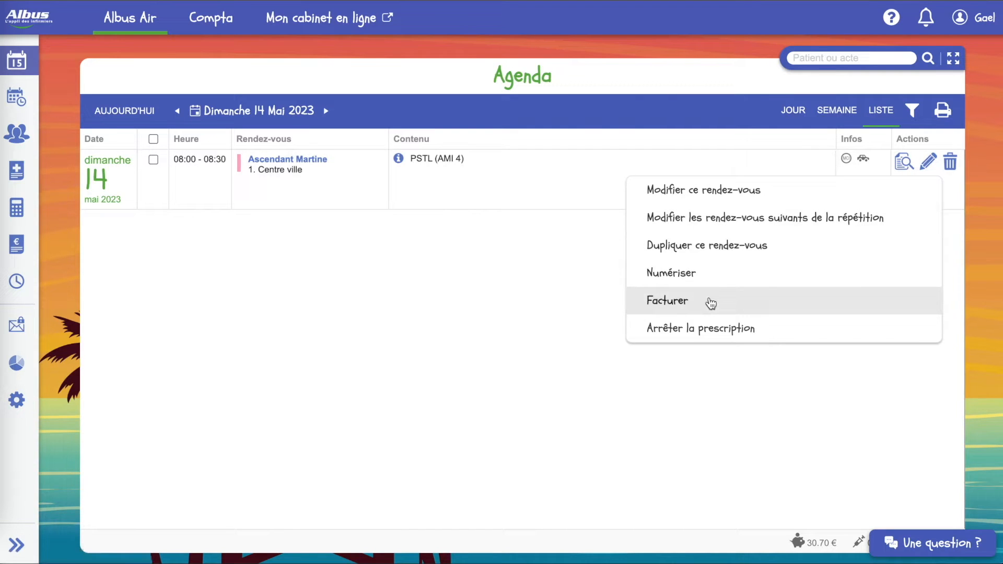
left_click(449, 342)
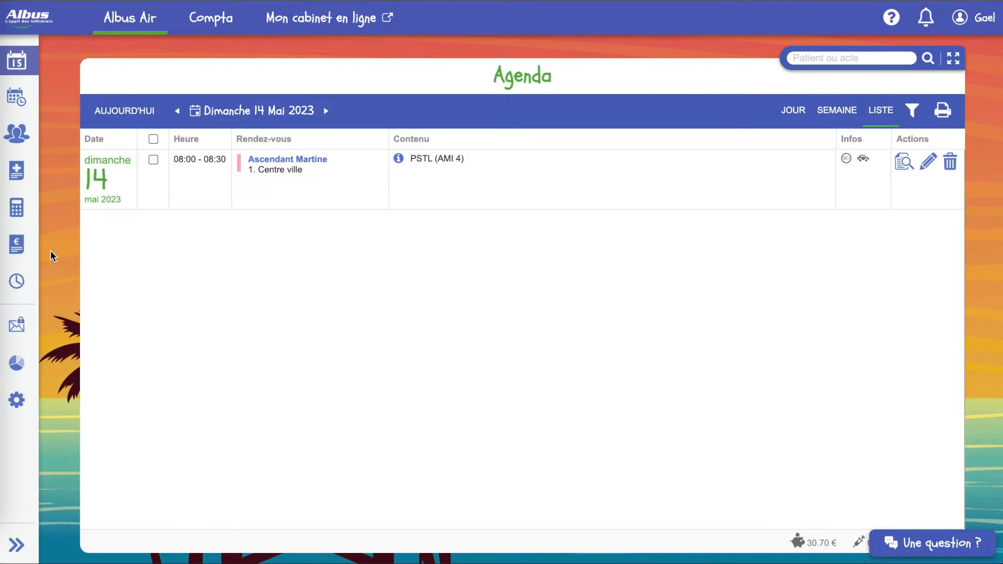
mouse_move(22, 246)
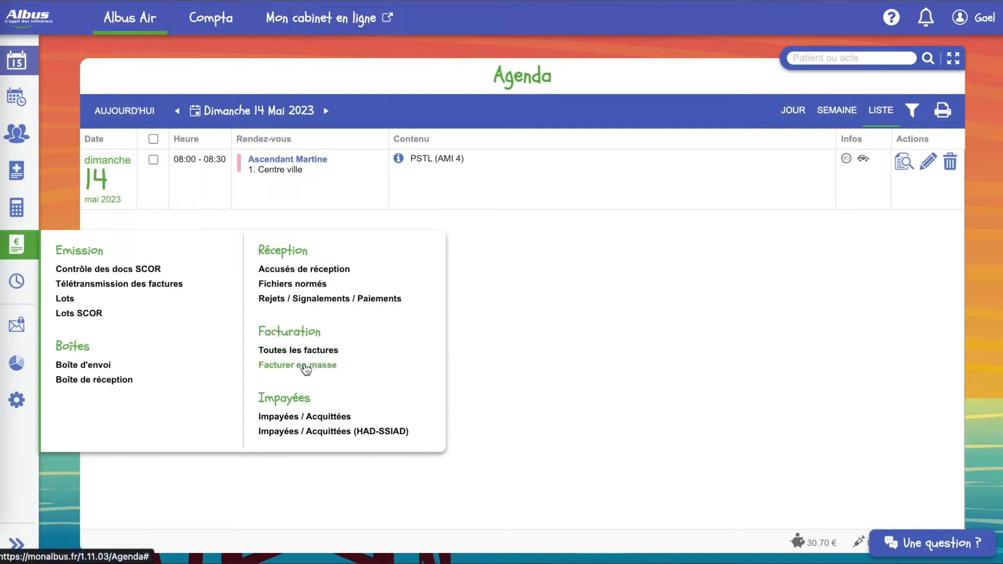
- Set mass billing to nurse M.PI only, removing A.FI and D.JO, up to 14/05/2023
left_click(305, 366)
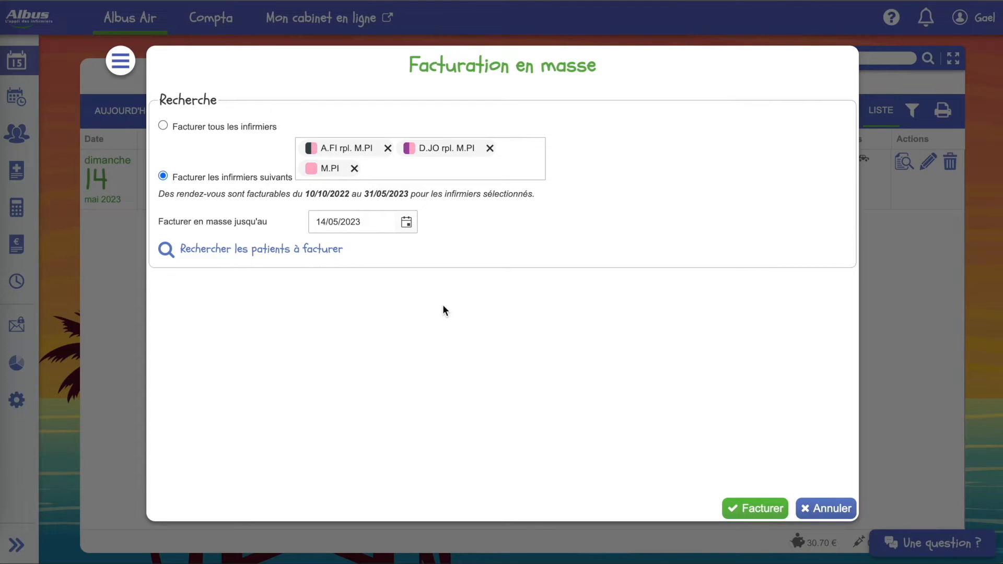
left_click(446, 169)
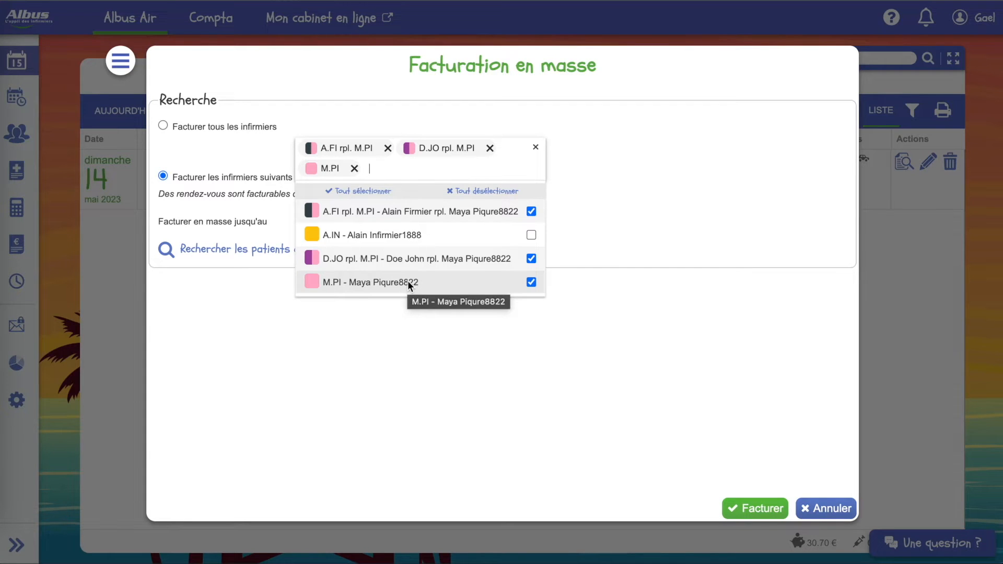
left_click(531, 211)
left_click(531, 239)
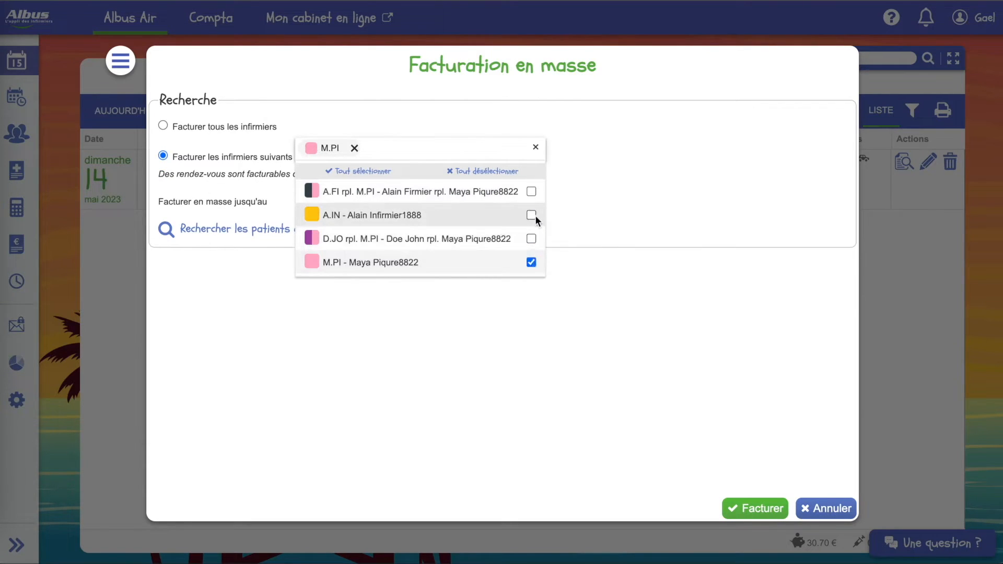
left_click(584, 208)
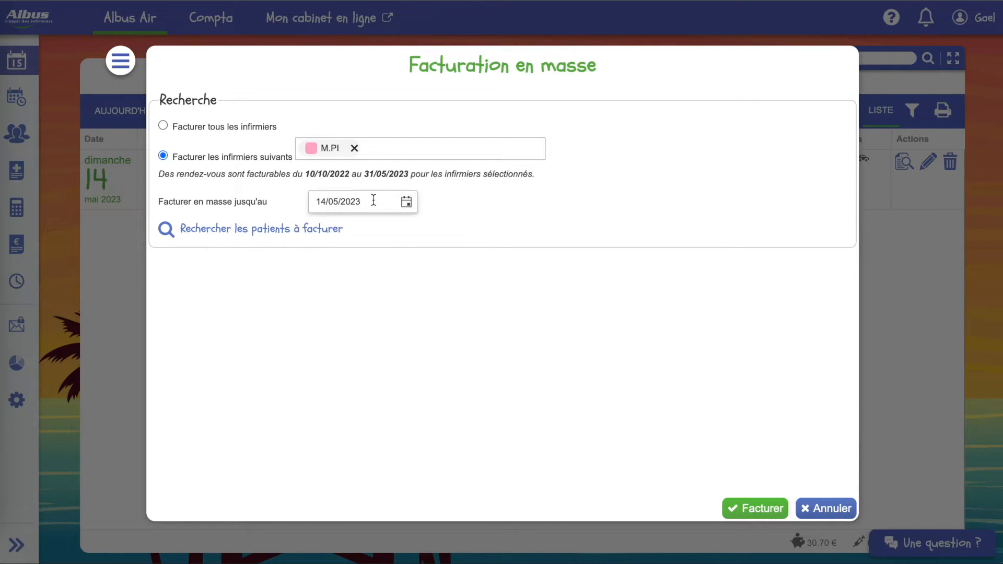
left_click(412, 206)
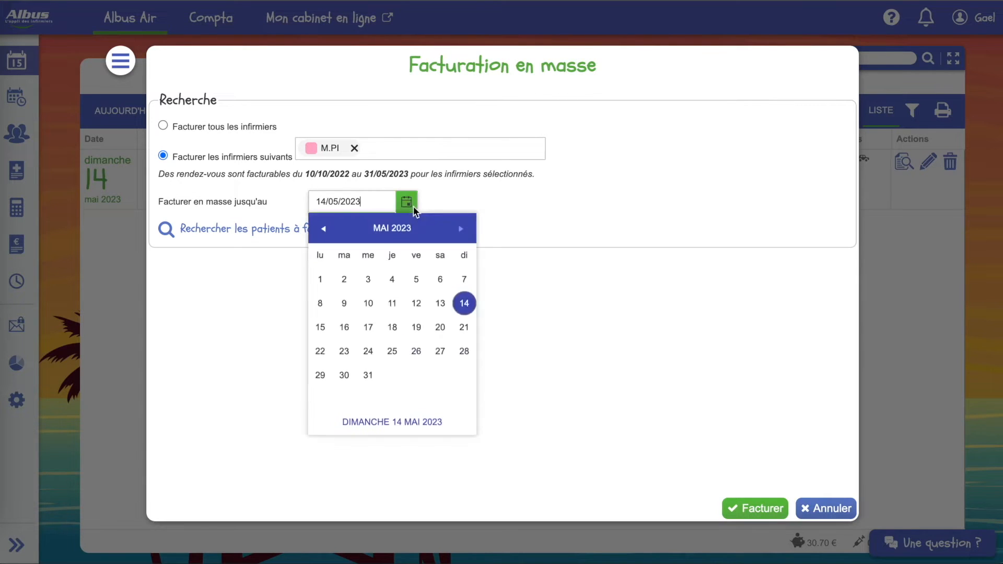
left_click(450, 190)
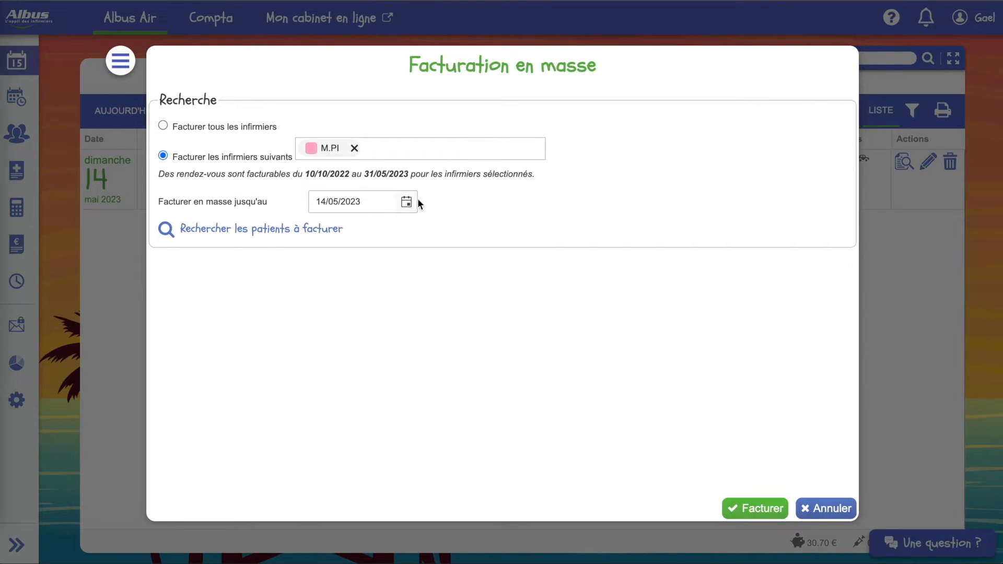
left_click(287, 235)
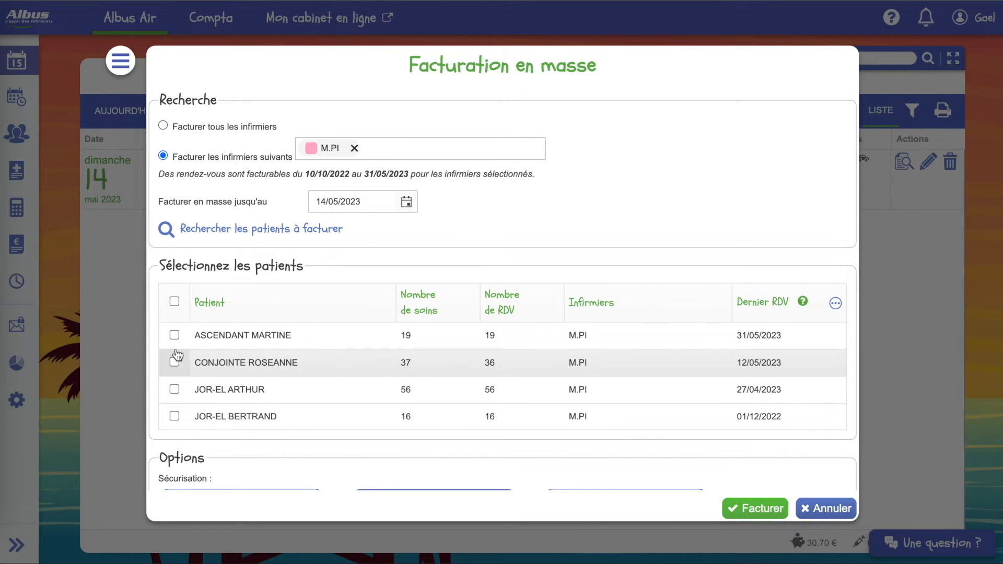
left_click(175, 335)
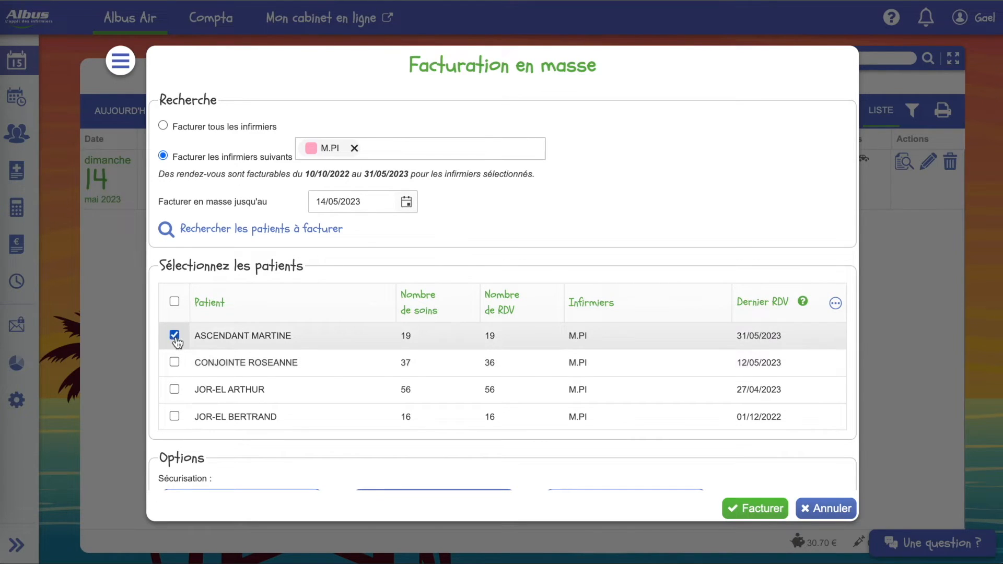
scroll(524, 271, "down", 5)
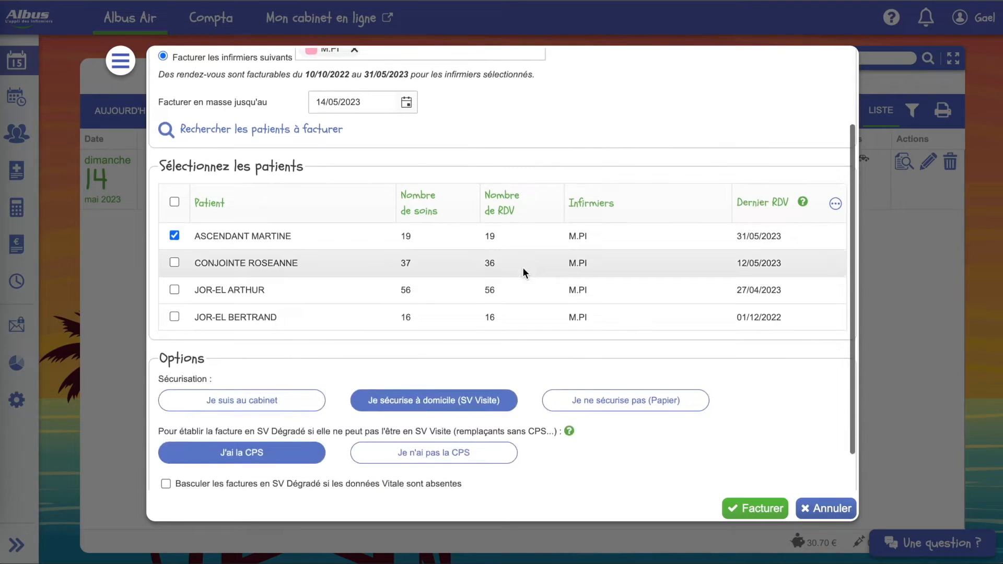
scroll(526, 374, "down", 1)
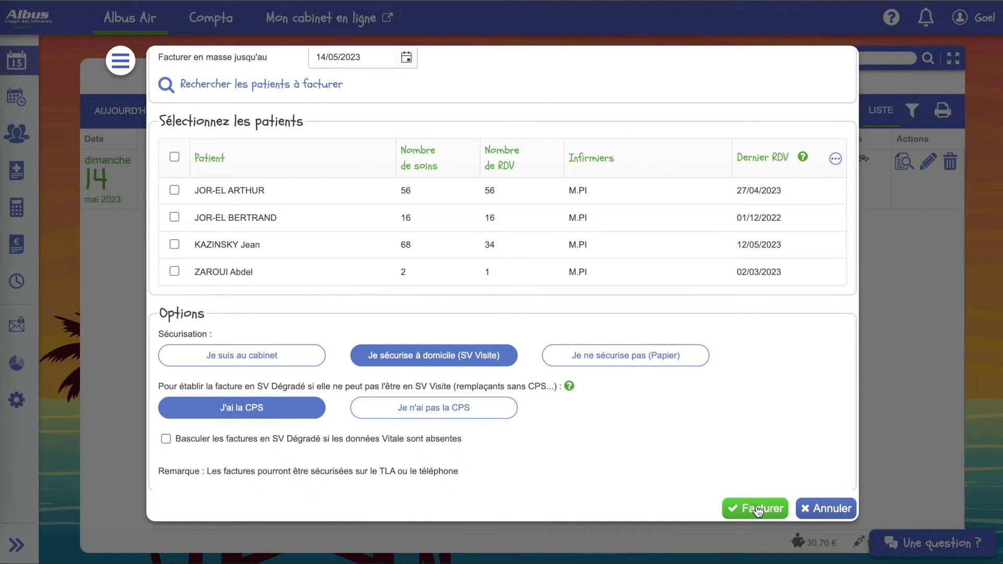
left_click(757, 510)
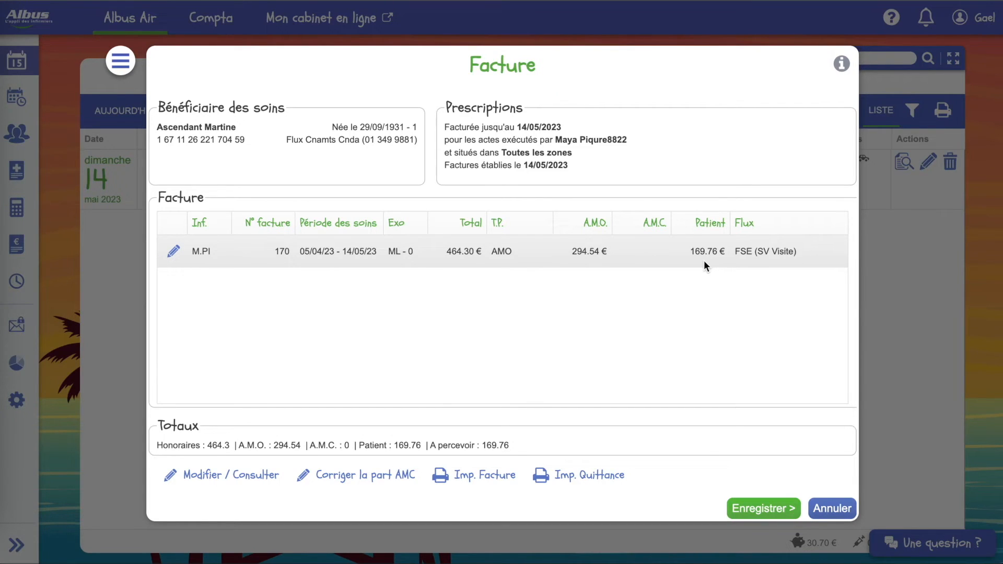
left_click(269, 478)
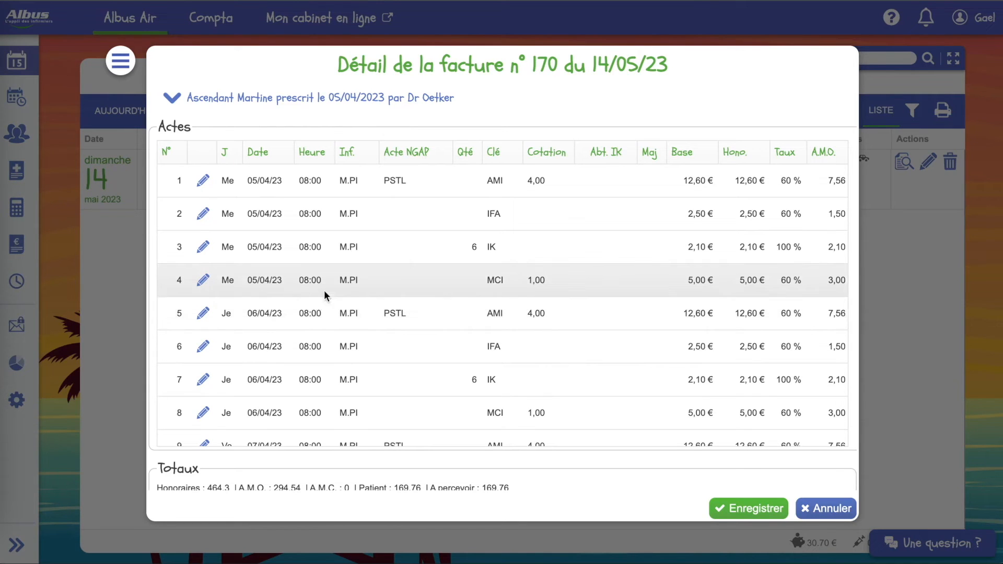
- Review invoice 170's acts down to 17/04/23, including the 09/04/23 F majoration at 21,10 €
scroll(324, 291, "down", 2)
scroll(324, 290, "down", 9)
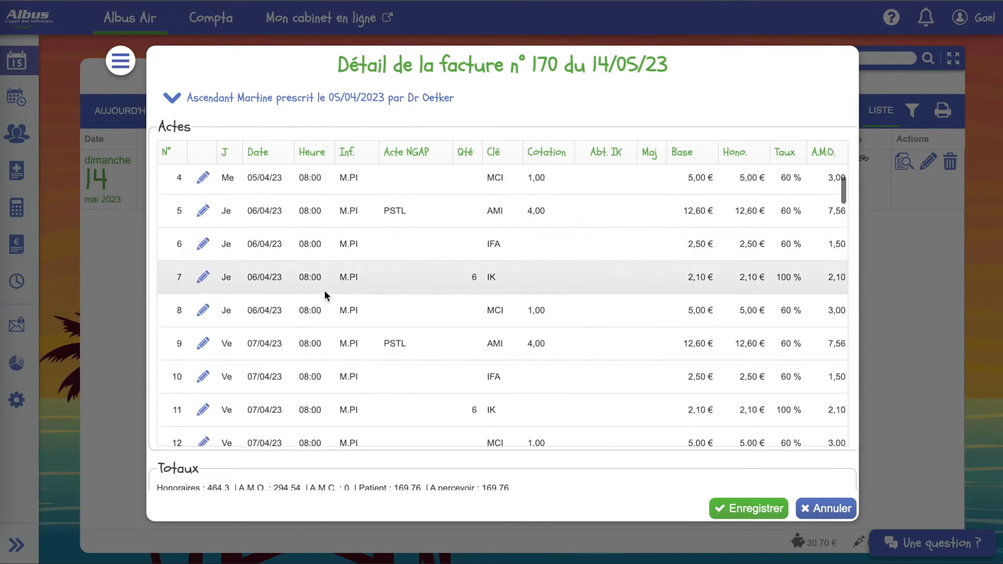
scroll(325, 290, "down", 4)
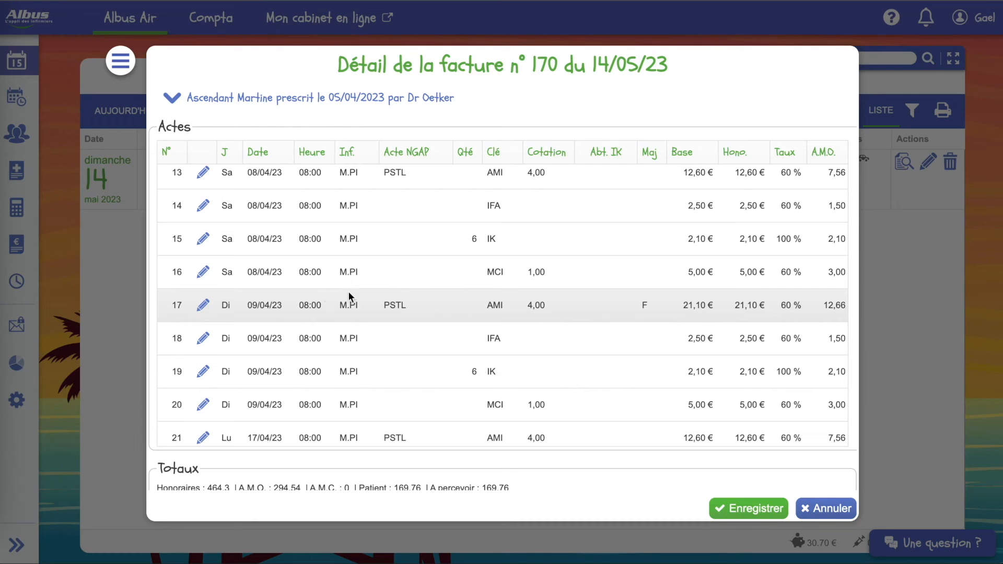
- Close the invoice detail, return from the abandon prompt, and save invoice 170
left_click(818, 505)
left_click(825, 508)
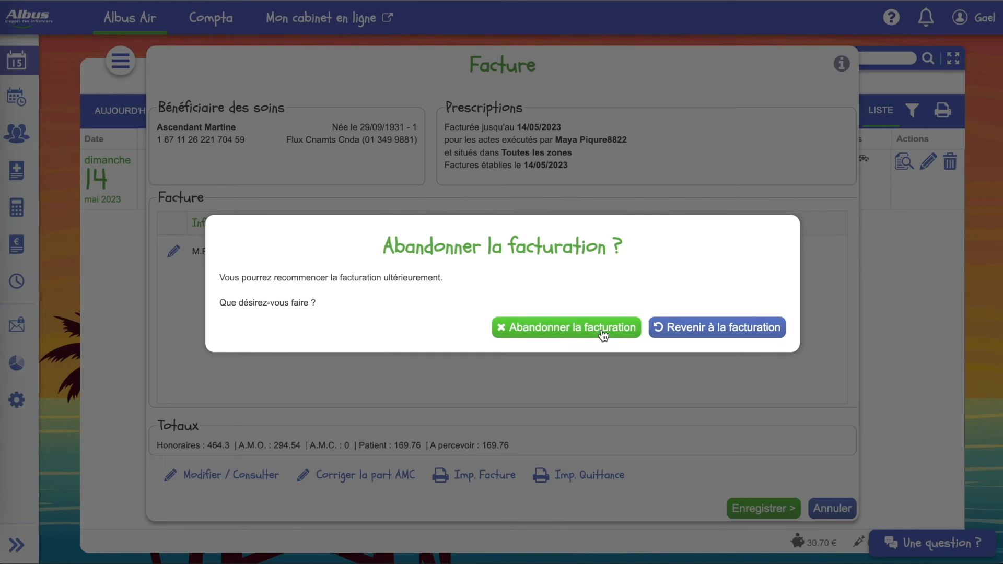
left_click(697, 335)
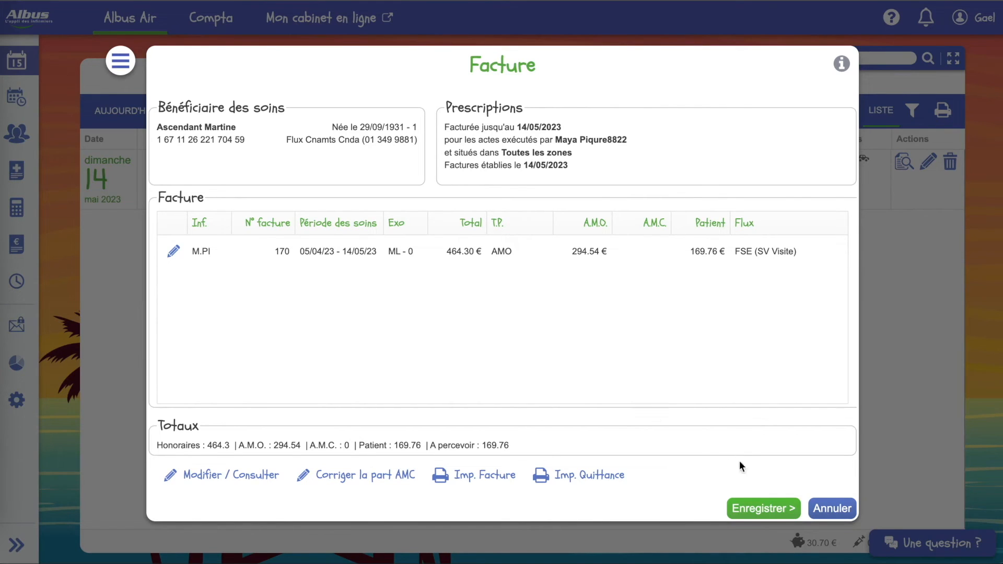
left_click(760, 509)
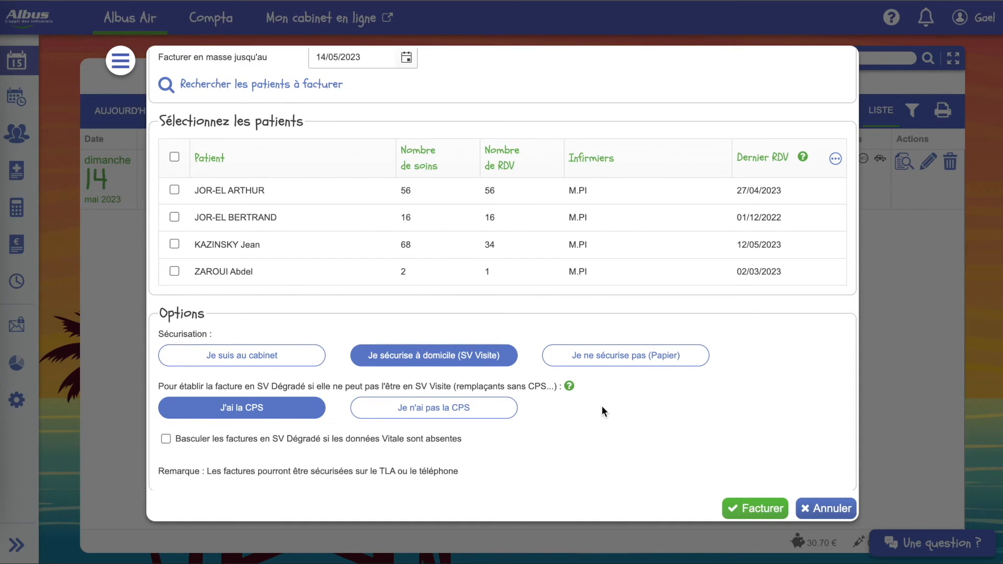
- Cancel the mass billing and go to the Vos TLAs page showing the Eskapad terminal
left_click(836, 507)
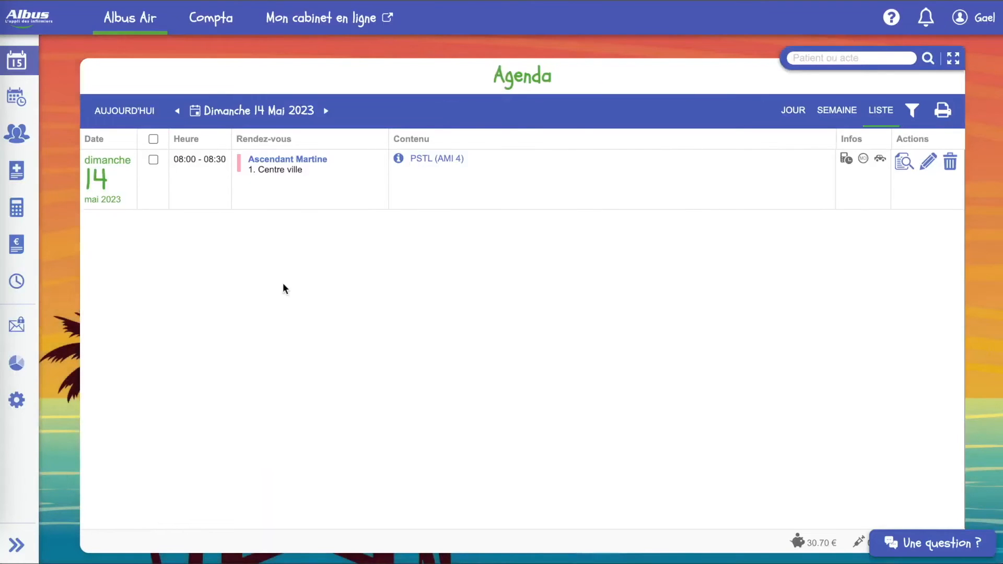
mouse_move(21, 211)
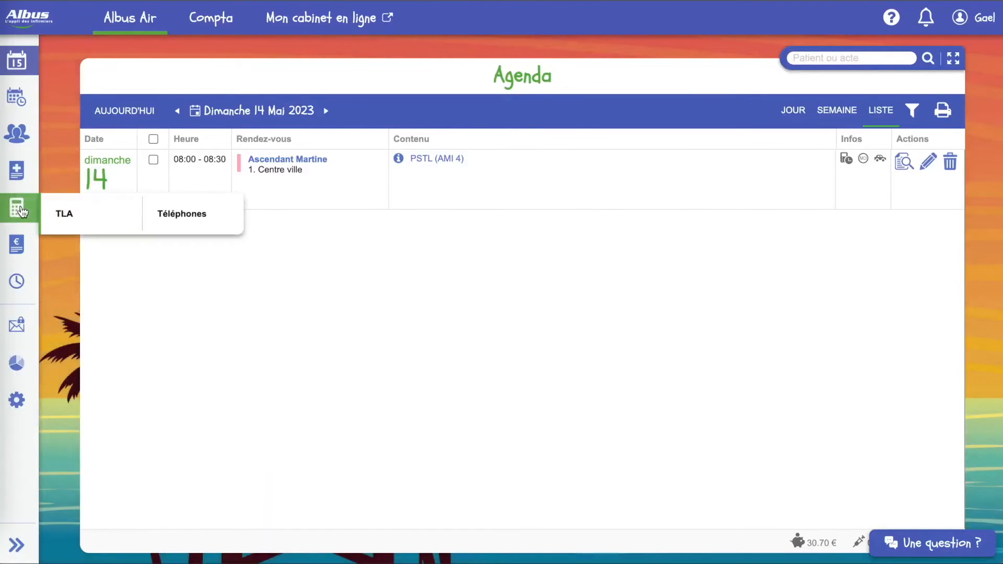
left_click(63, 217)
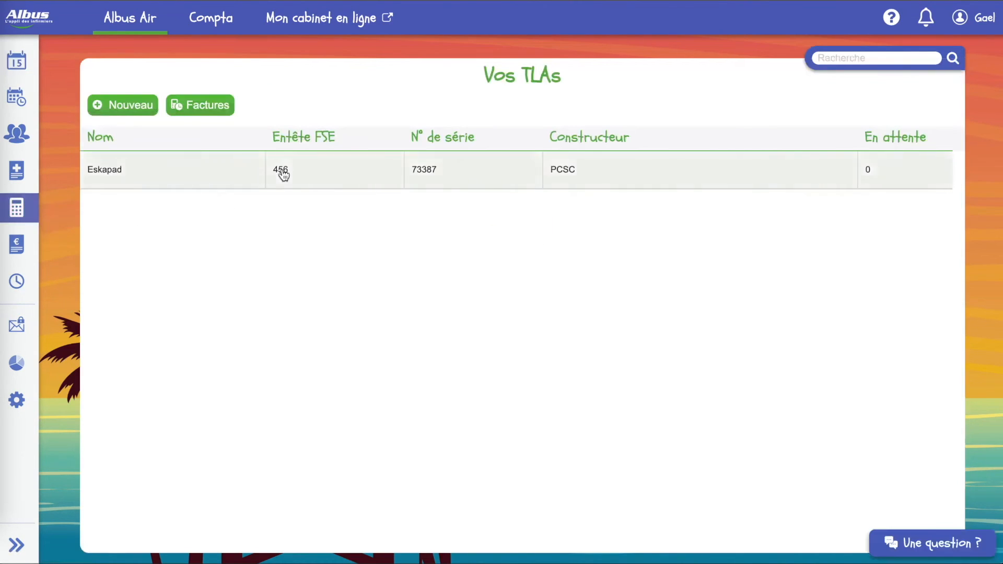
- Load only invoice 170 into the Eskapad TLA, unchecking invoice 139
left_click(283, 174)
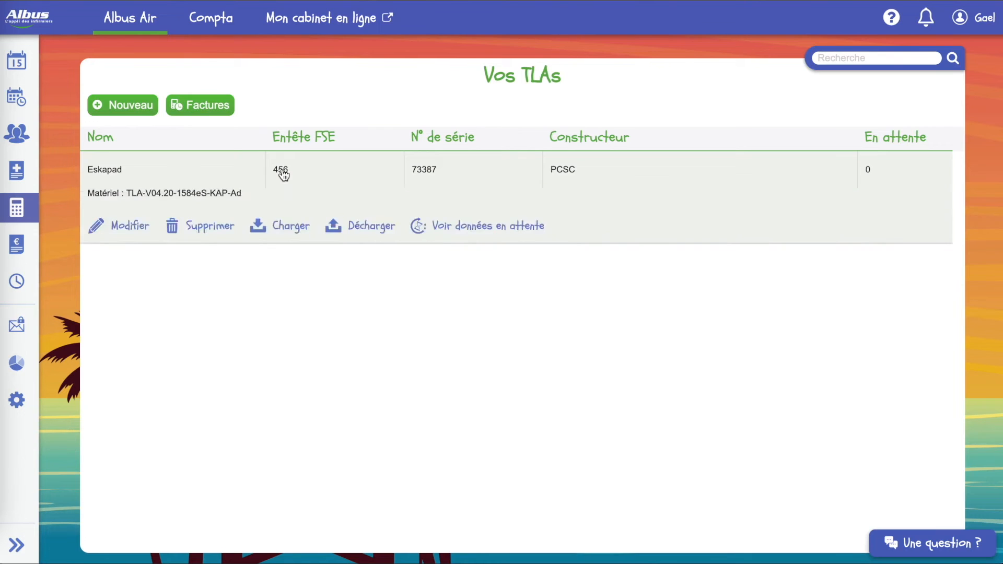
left_click(294, 227)
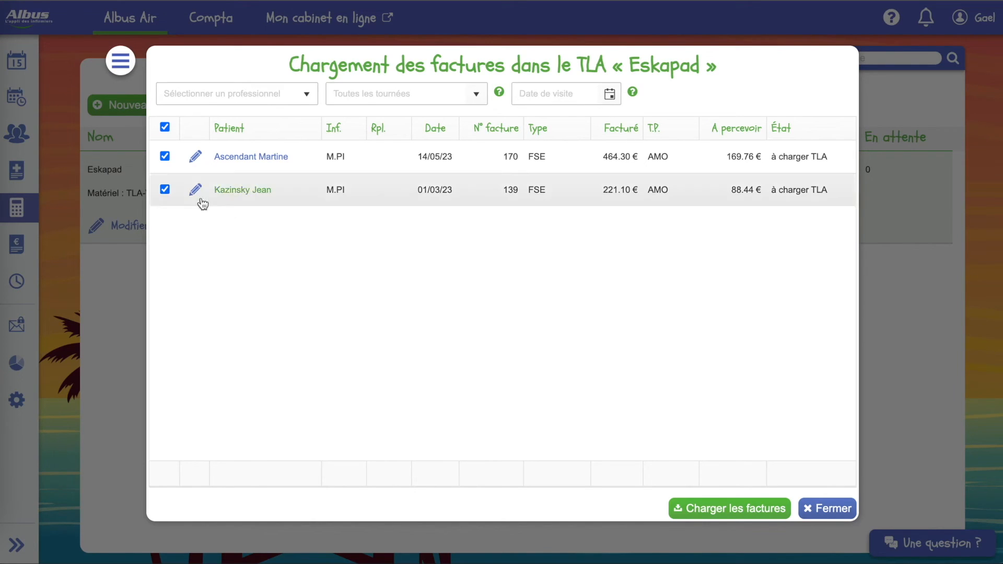
left_click(164, 190)
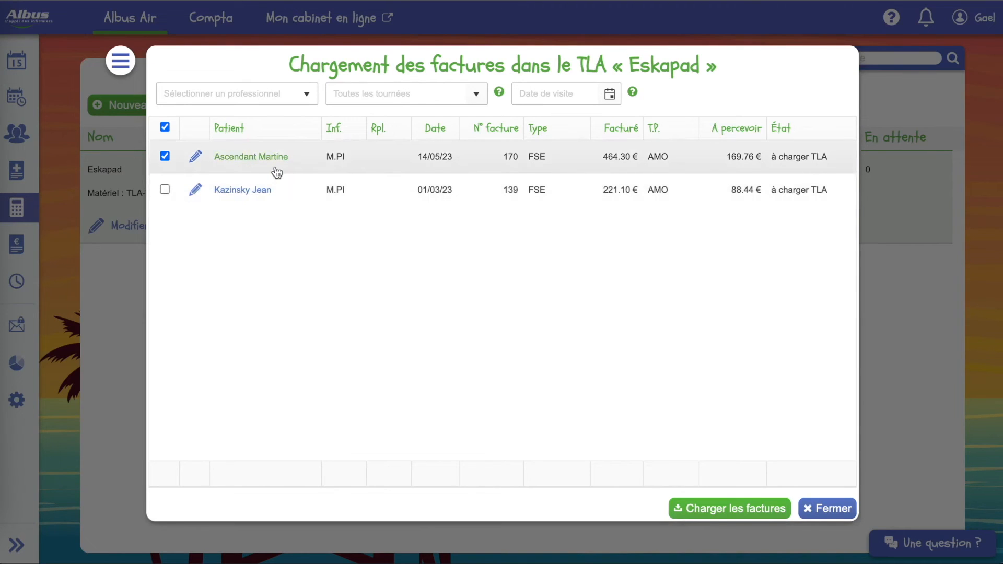
left_click(726, 503)
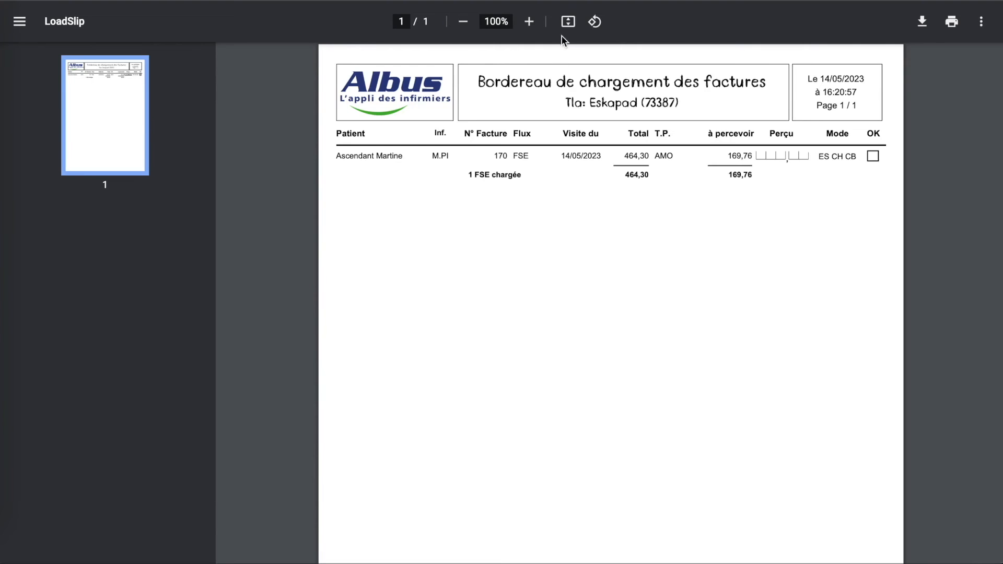
- Close the LoadSlip bordereau (1 FSE, 464,30) to return to Vos TLAs
key("ctrl+w")
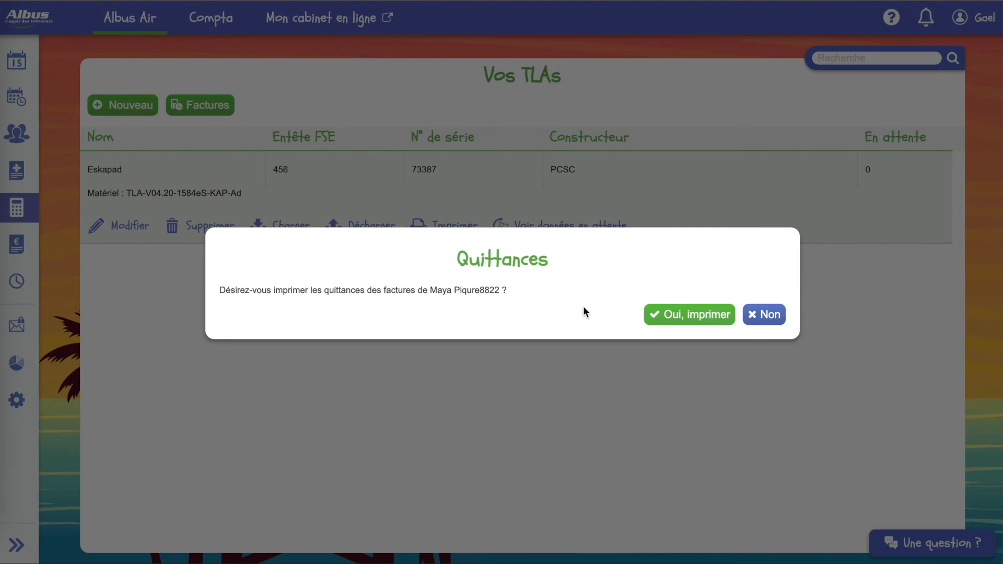
- Accept printing receipts and scroll through the receipt PDF for invoice 170
left_click(682, 315)
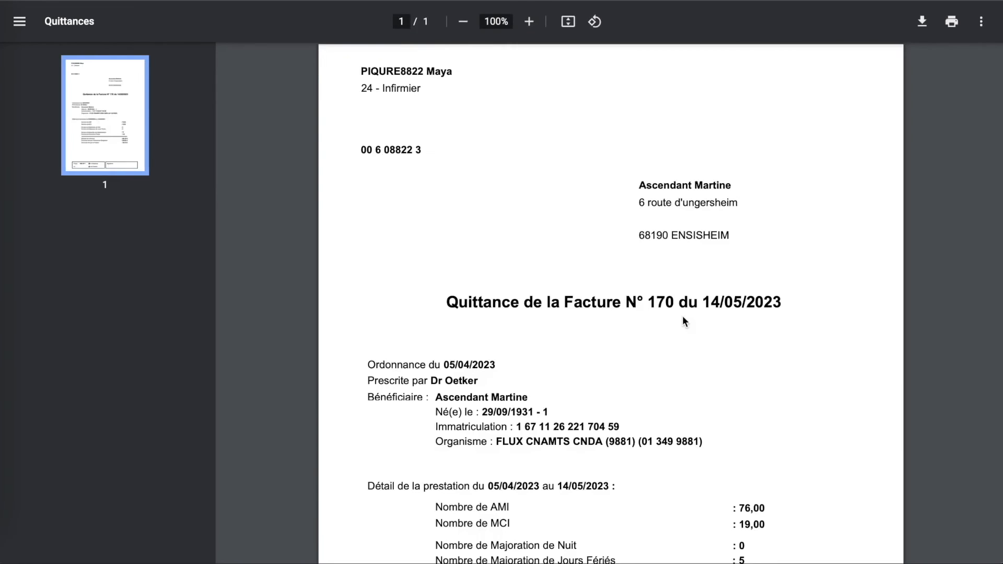
scroll(683, 317, "down", 3)
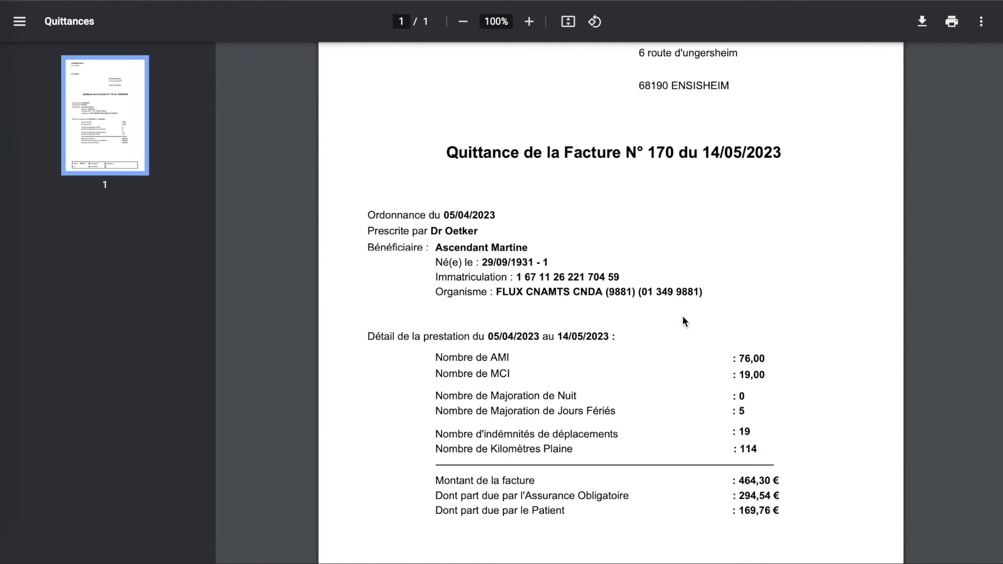
scroll(682, 316, "down", 2)
scroll(712, 447, "down", 1)
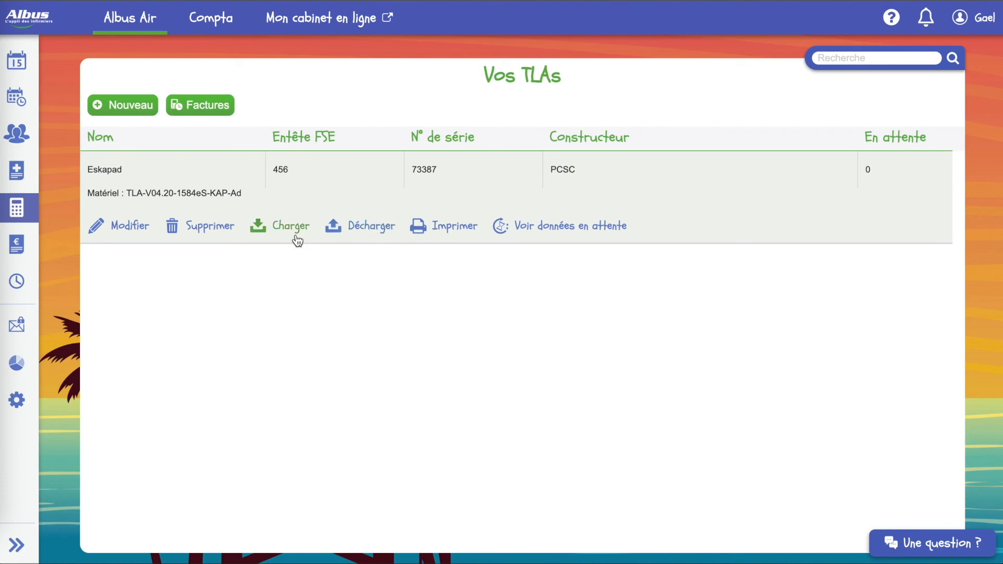
- Unload the Eskapad TLA's FSE & DRE for the nurse using Décharger le TLA
left_click(356, 238)
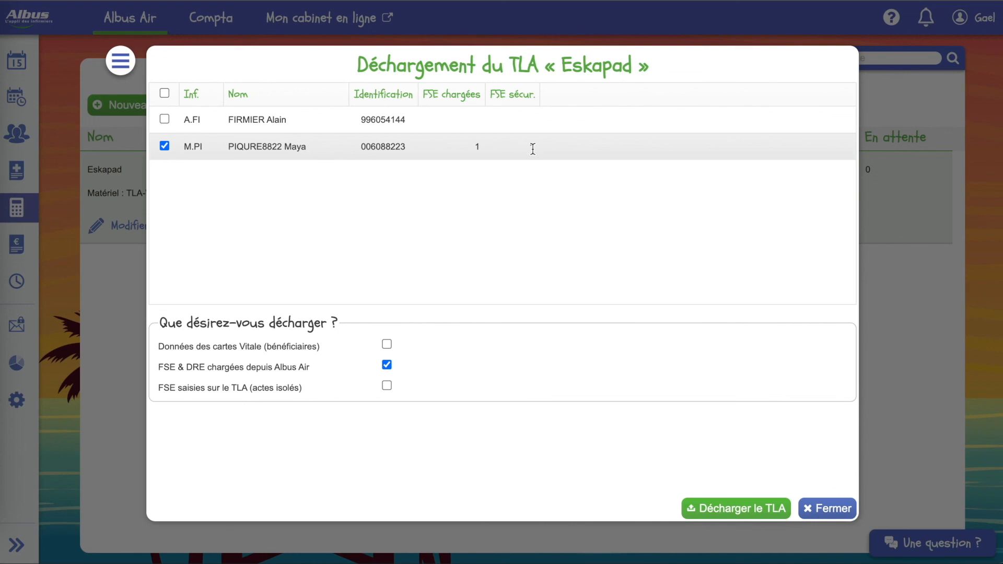
left_click(730, 503)
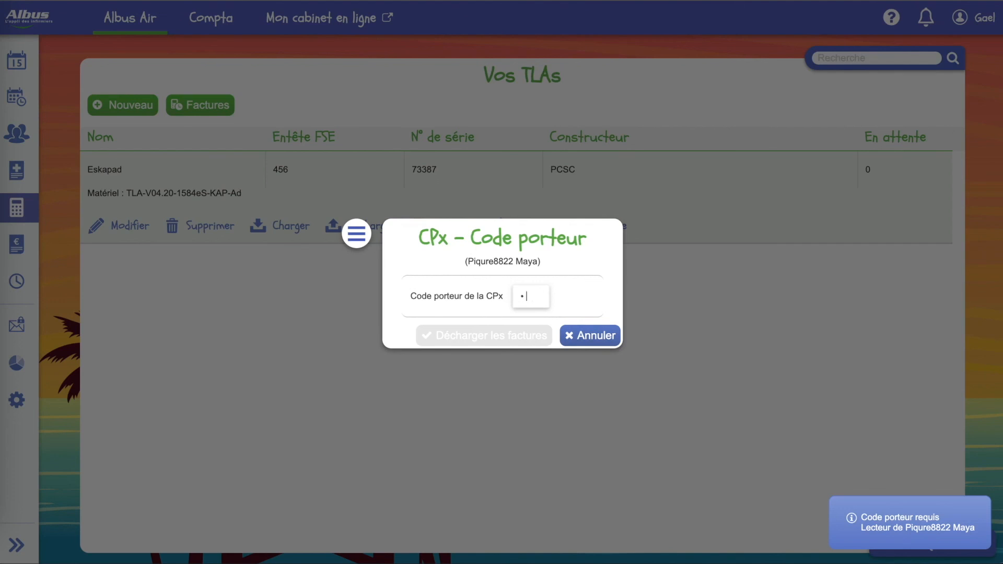
- Enter the CPx holder code, dismiss Chrome's password prompts, and close the unloaded-data summary
type("4")
key("Return")
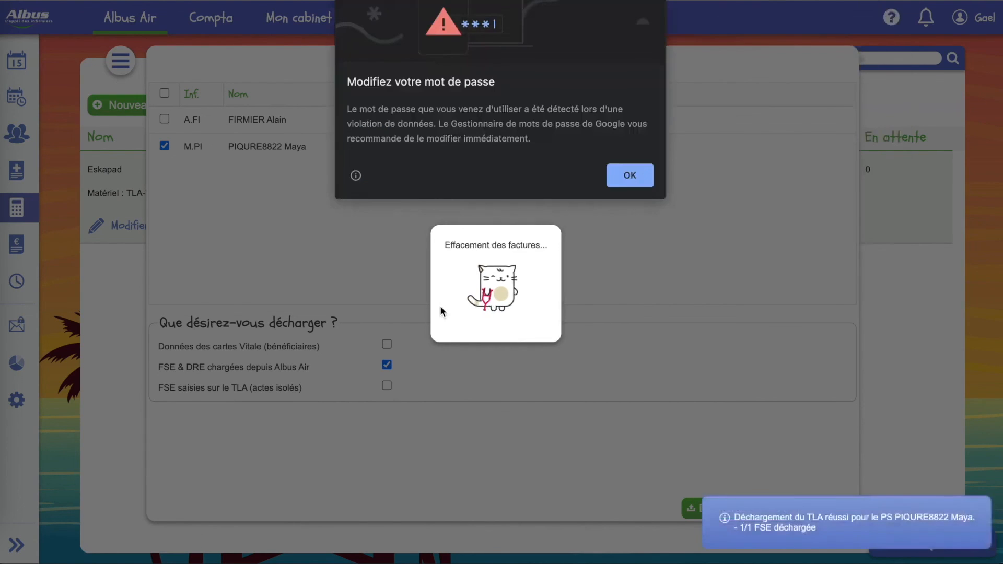
left_click(630, 175)
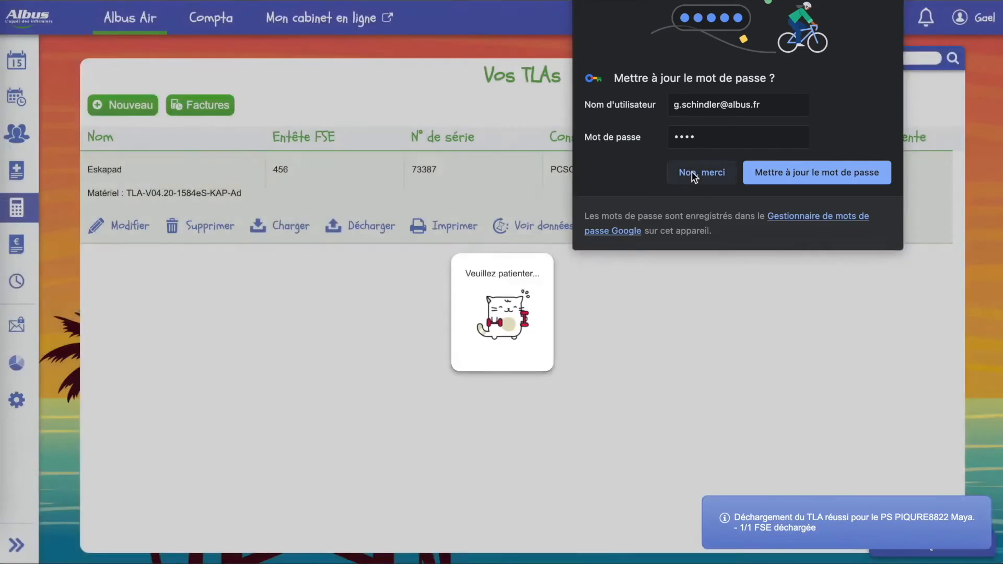
left_click(691, 171)
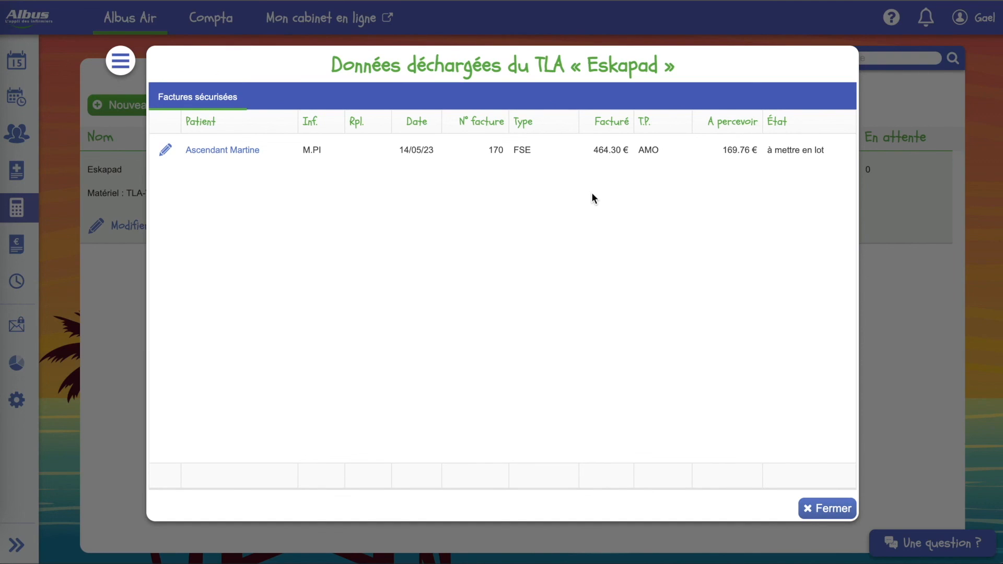
left_click(823, 512)
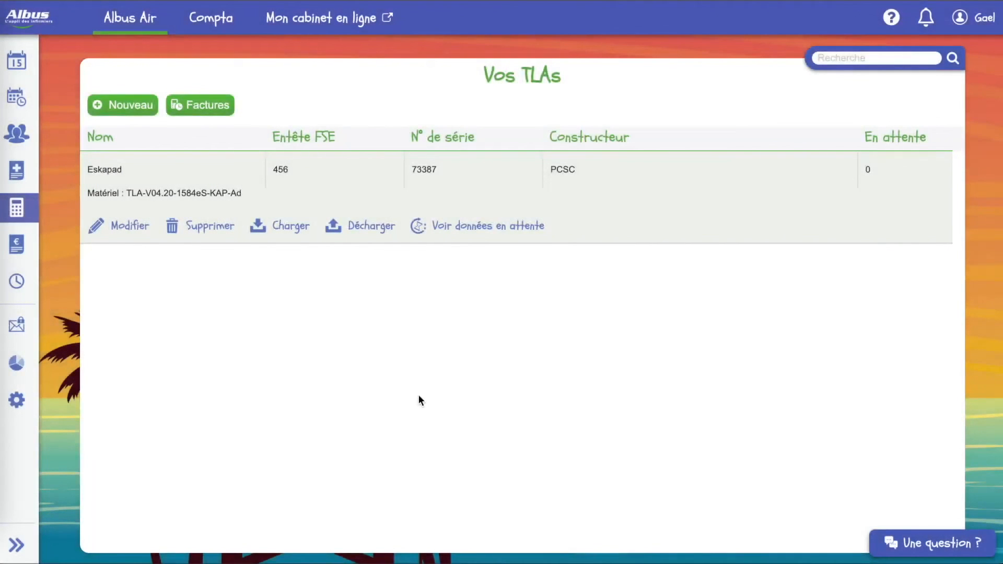
- Choose Télétransmission des factures from the € Facturation menu
left_click(18, 248)
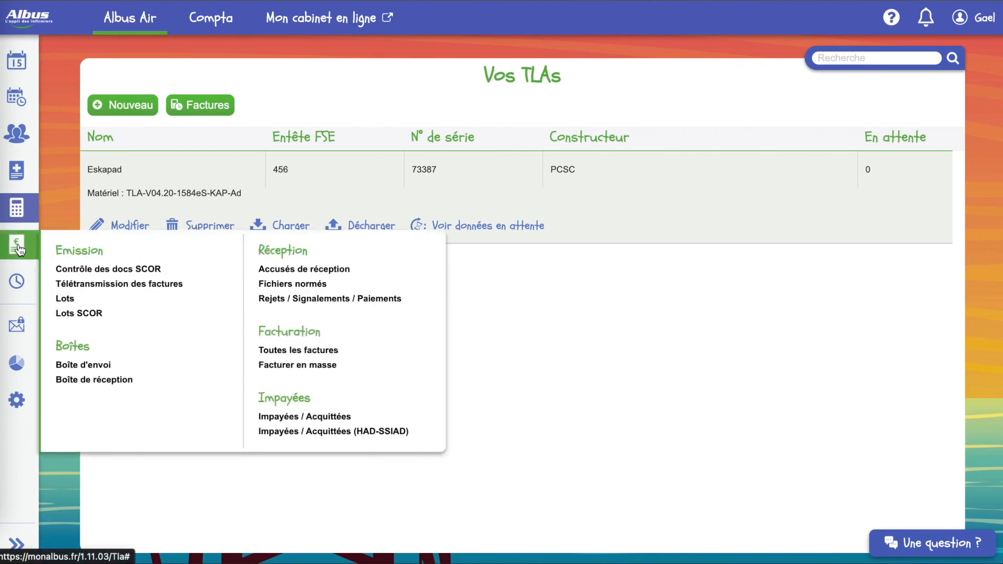
left_click(135, 287)
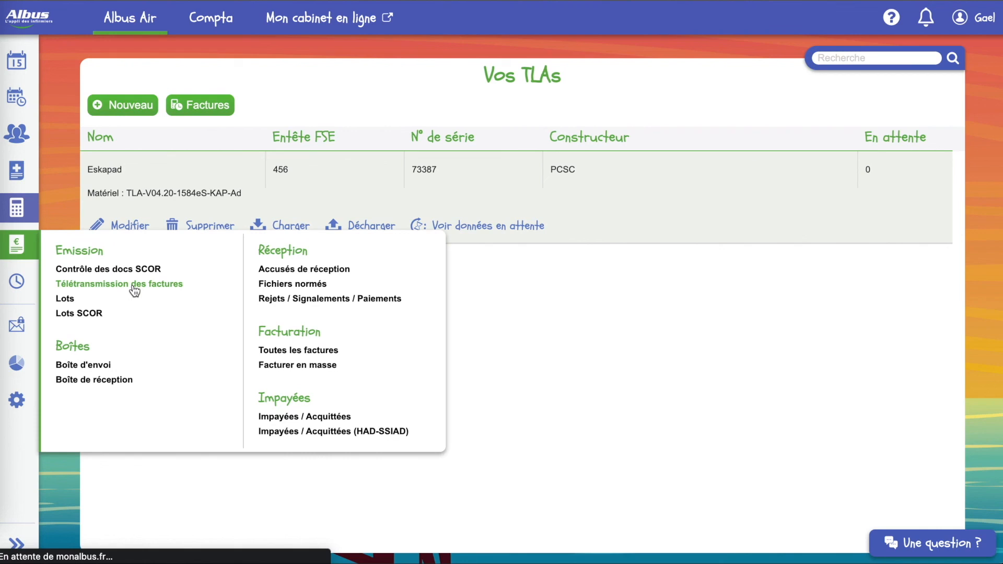